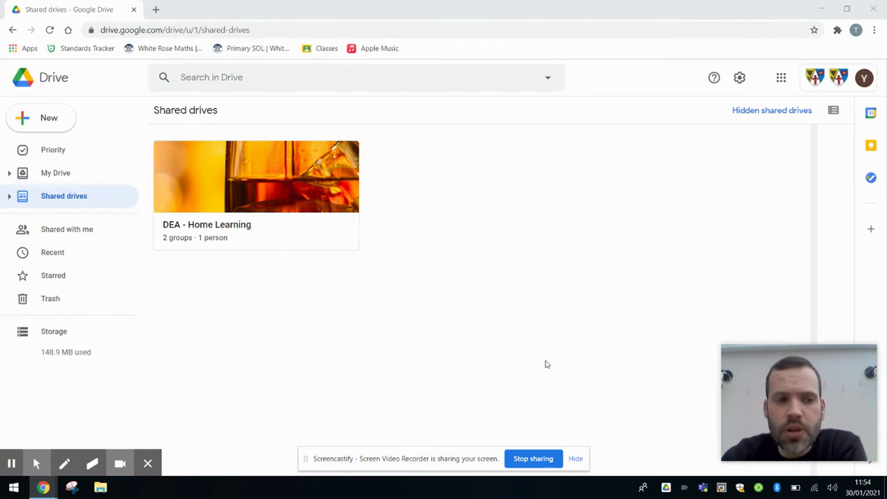
# Switch to Google Classroom, open the 4P Year 4 class and look over its stream
pyautogui.click(782, 78)
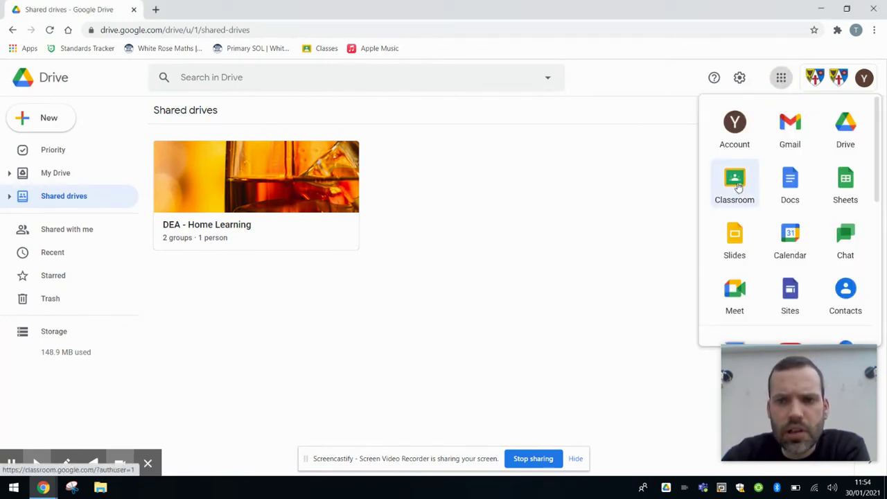
pyautogui.click(736, 181)
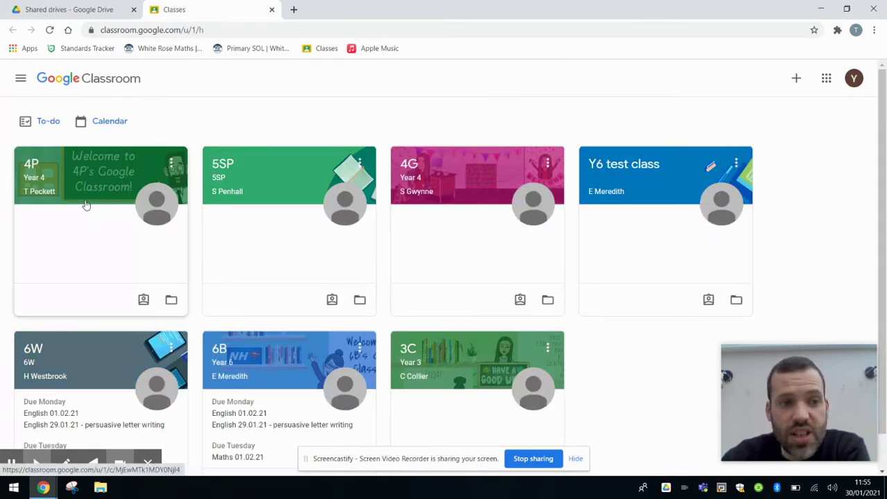
pyautogui.click(71, 198)
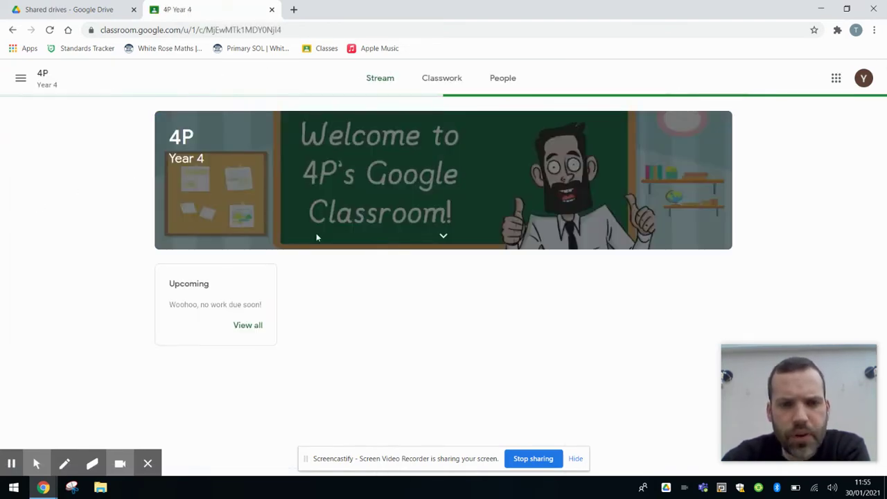
pyautogui.scroll(-1, 367, 353)
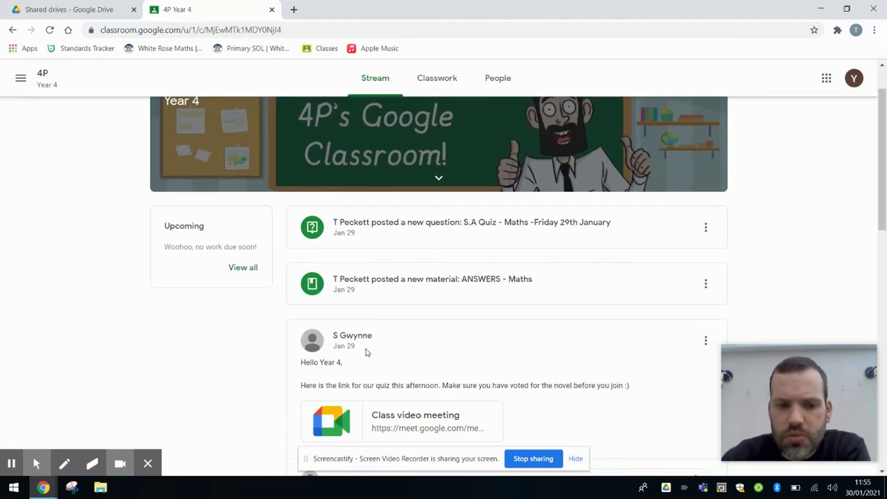
pyautogui.scroll(1, 367, 353)
# Open your own work list from the class's Classwork page and filter it by Missing, then by Returned
pyautogui.click(438, 82)
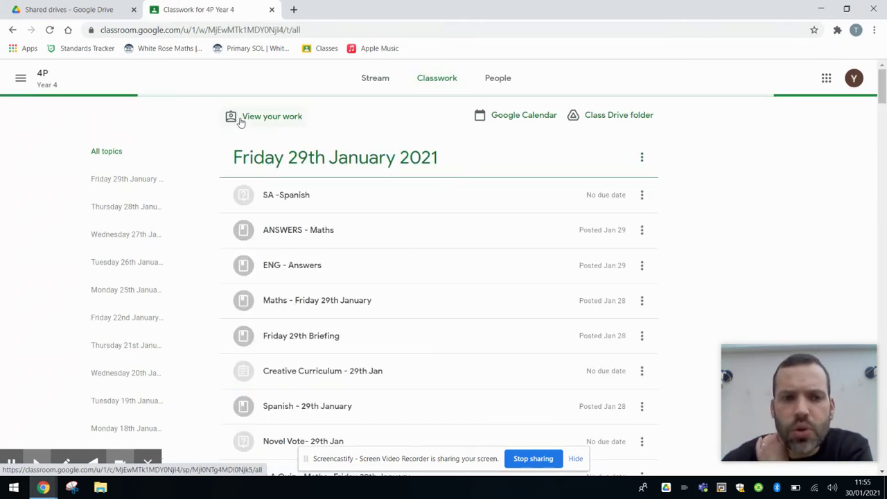
pyautogui.click(270, 122)
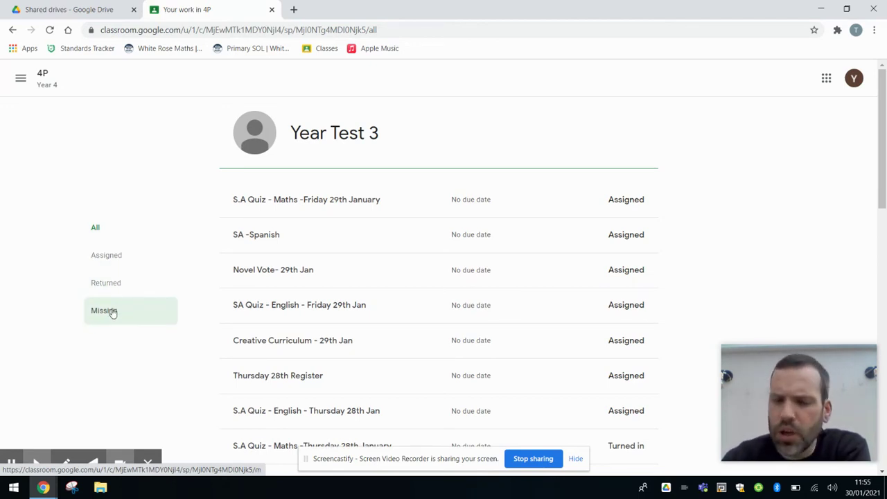
pyautogui.click(111, 315)
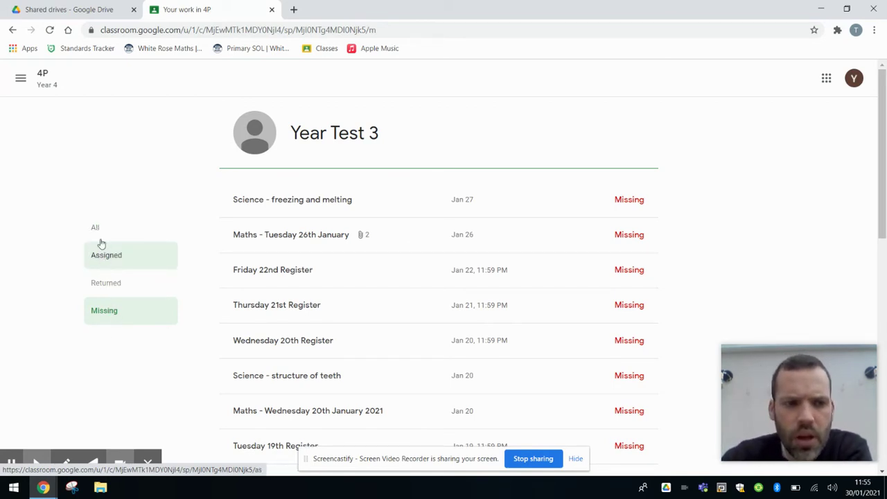
pyautogui.click(113, 288)
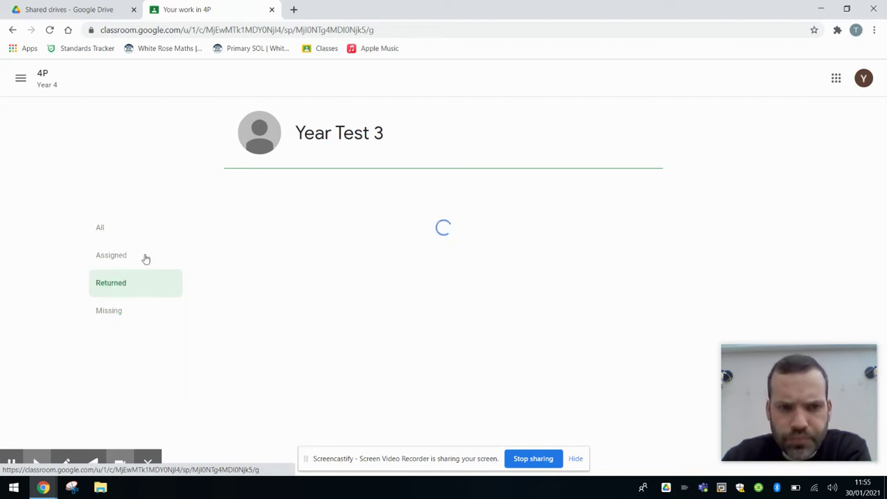
# Open the full details of the returned English- 25th January 2021 assignment
pyautogui.click(299, 132)
pyautogui.moveTo(298, 131); pyautogui.dragTo(386, 132)
pyautogui.click(319, 134)
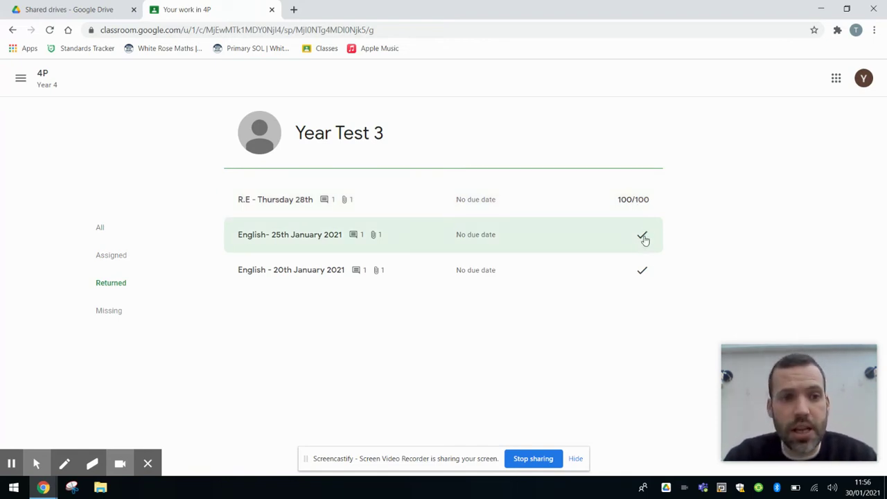
pyautogui.click(296, 241)
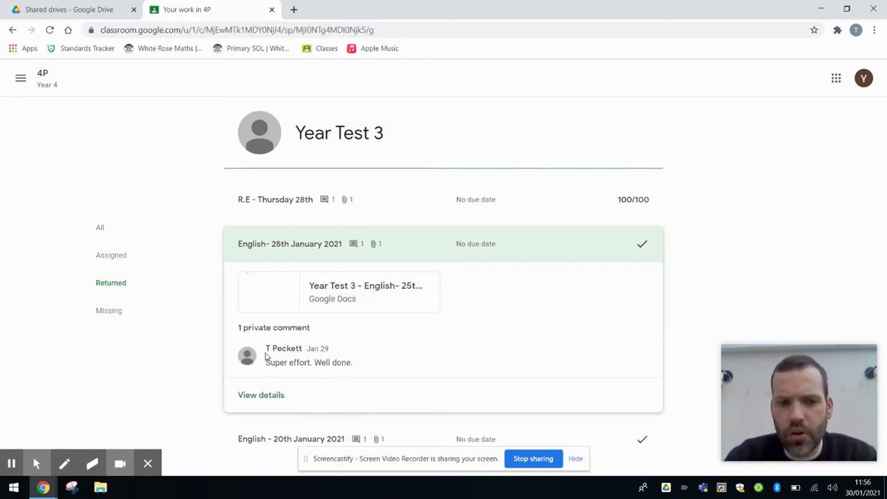
pyautogui.click(264, 397)
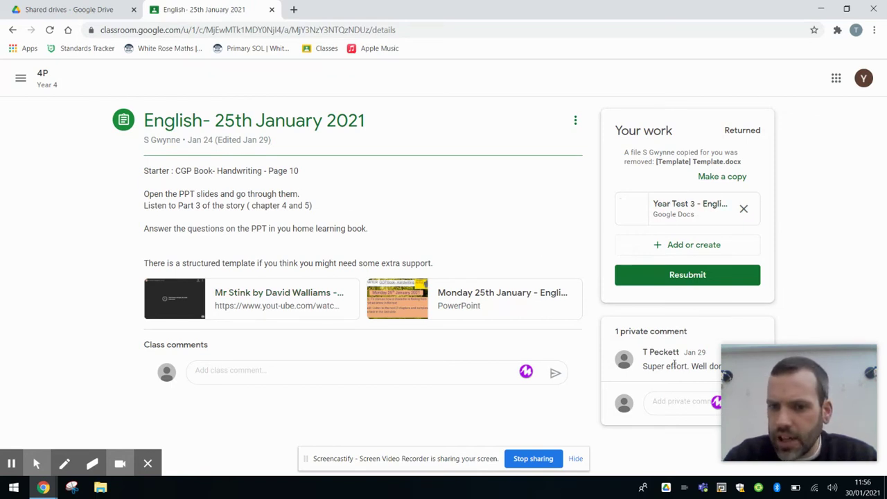
# Draft a private comment thanking the teacher by name on the English- 25th January 2021 assignment
pyautogui.click(661, 401)
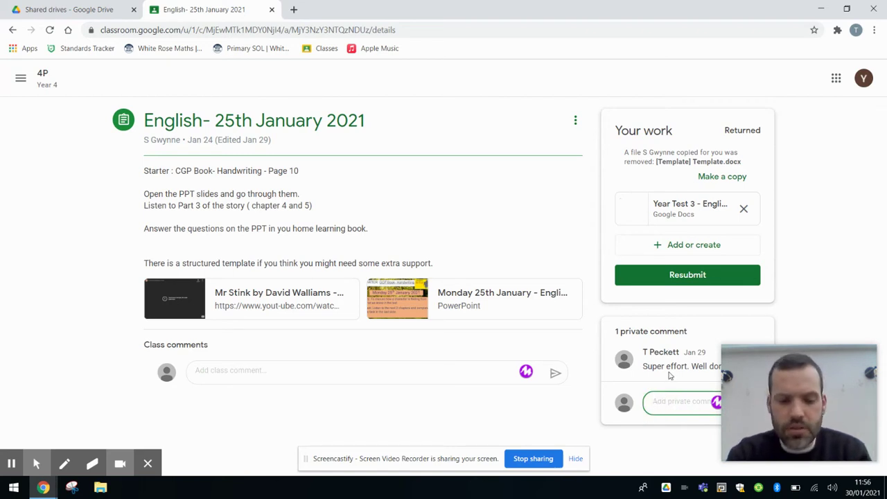
pyautogui.write('Thank you Mr ')
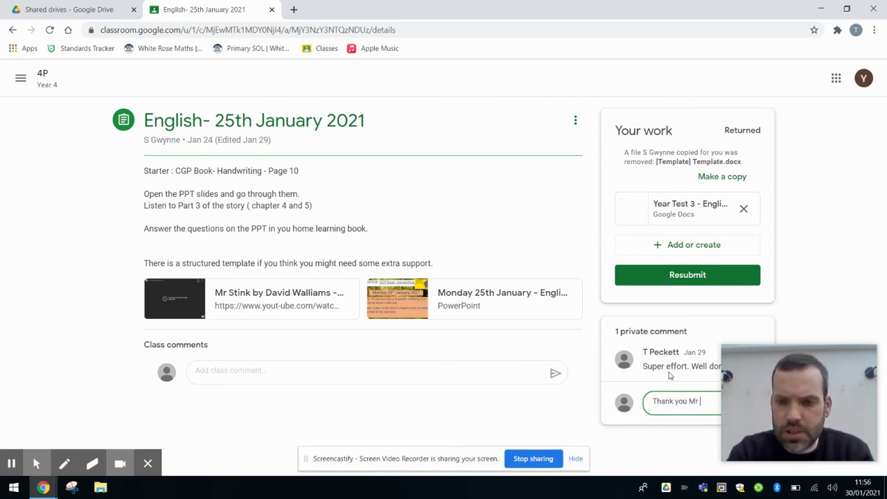
pyautogui.write('Pecket')
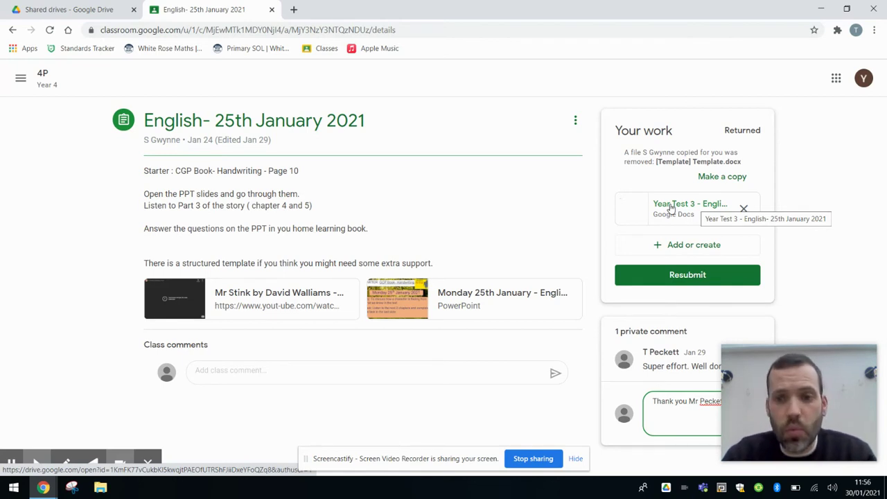
# View the teacher's comments in the attached Google Docs file, close it, and check the assignment's return status
pyautogui.click(671, 208)
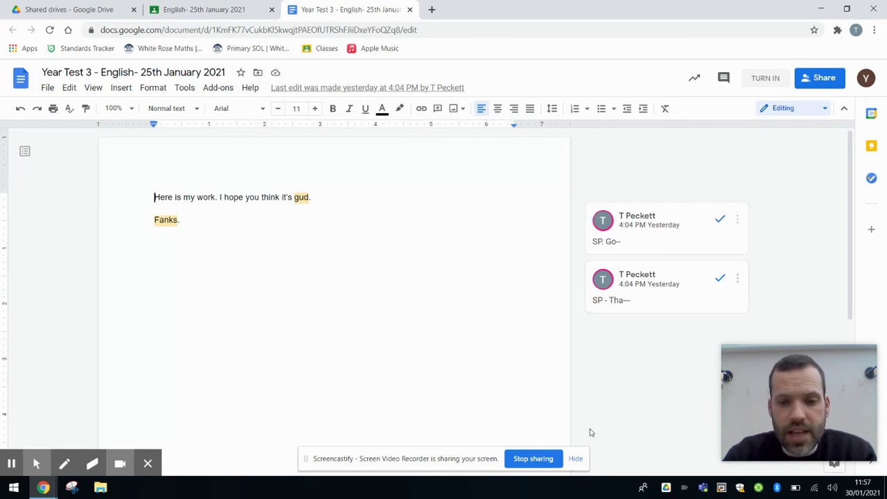
pyautogui.click(576, 458)
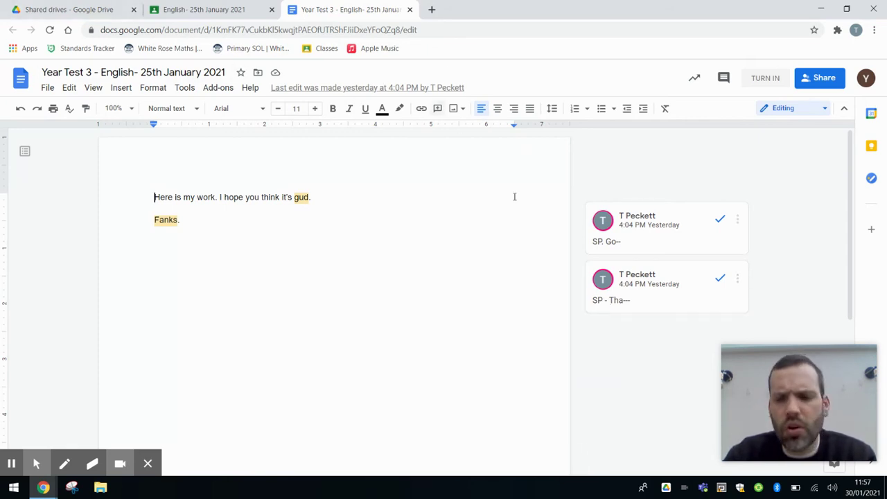
pyautogui.click(410, 10)
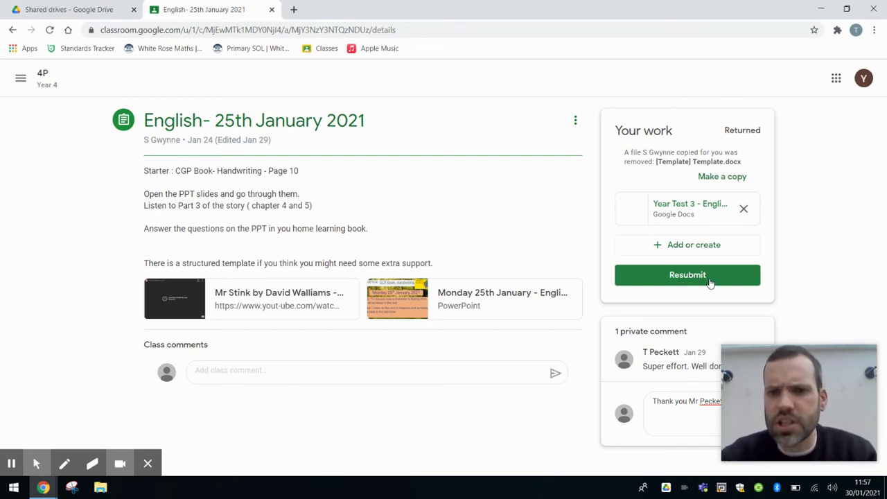
pyautogui.moveTo(725, 131); pyautogui.dragTo(771, 133)
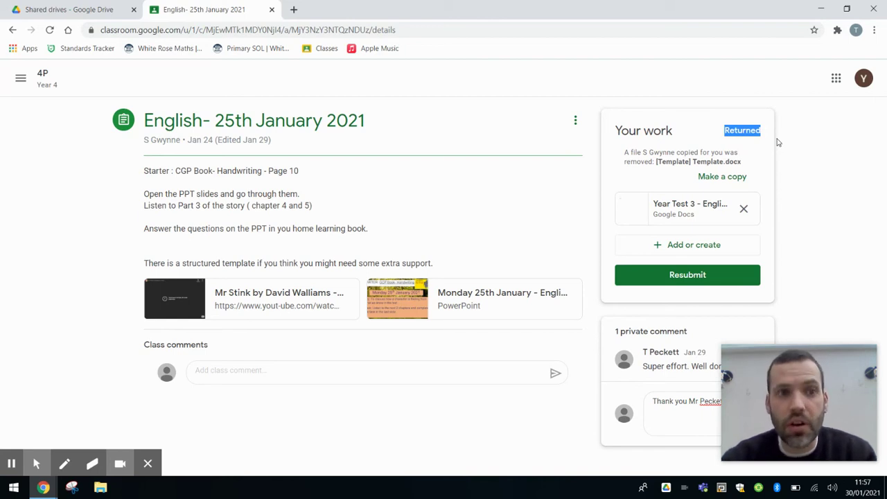
# Return to the returned work list, discarding the unsent comment, and open the details of English - 20th January 2021
pyautogui.click(11, 31)
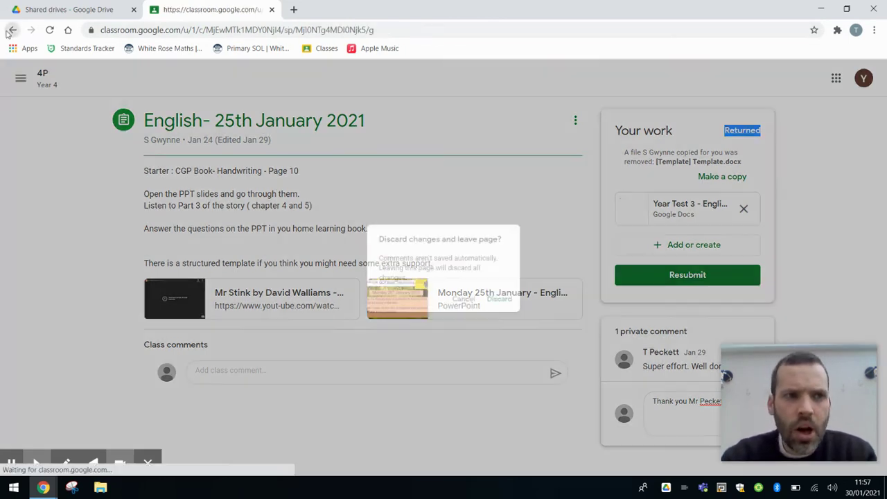
pyautogui.click(509, 303)
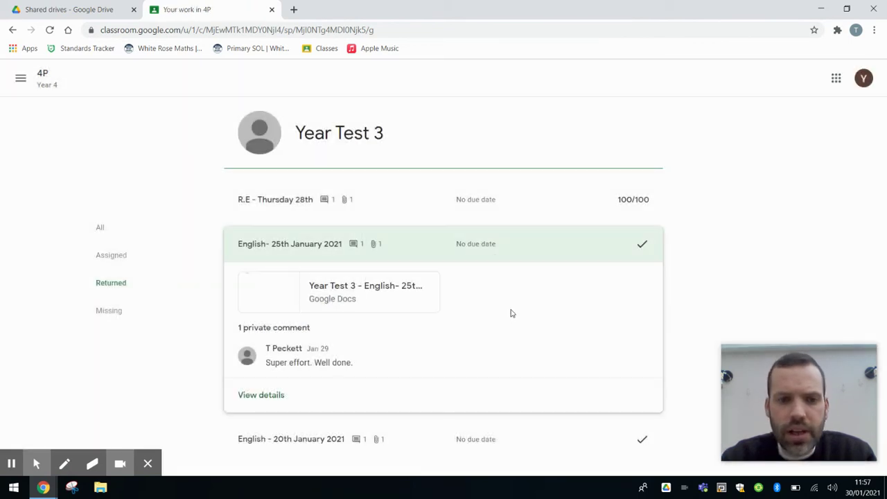
pyautogui.click(389, 249)
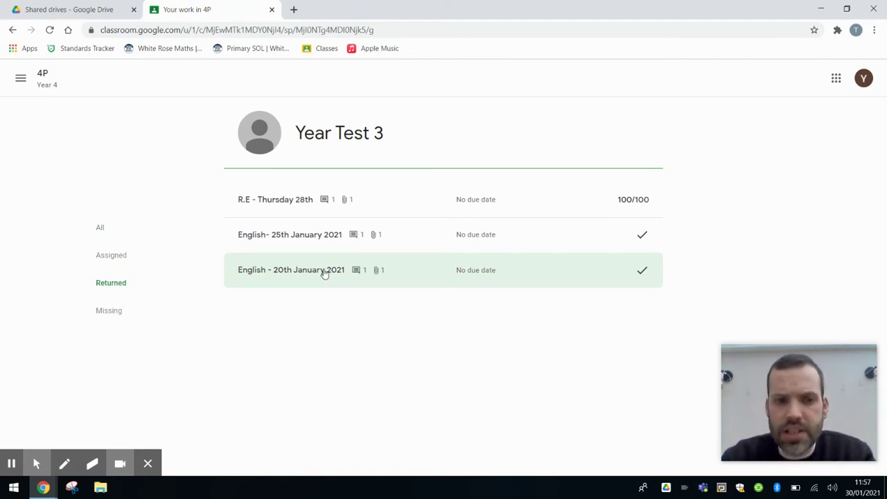
pyautogui.click(332, 271)
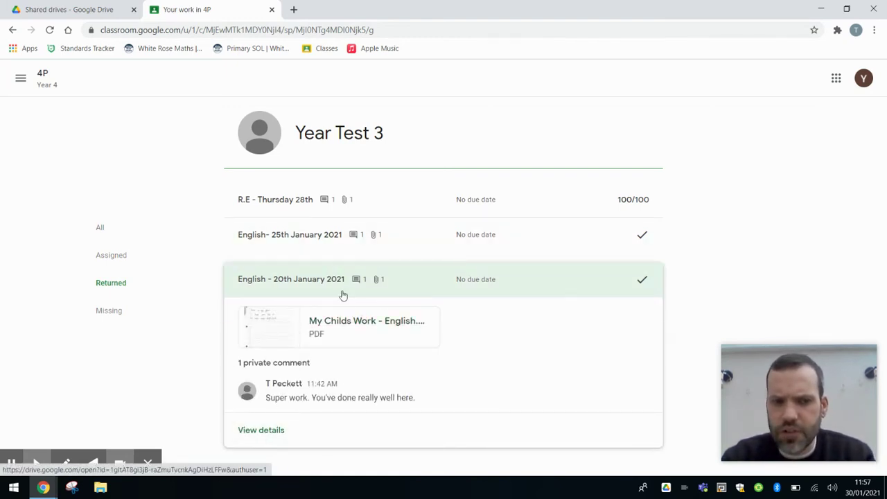
pyautogui.click(280, 433)
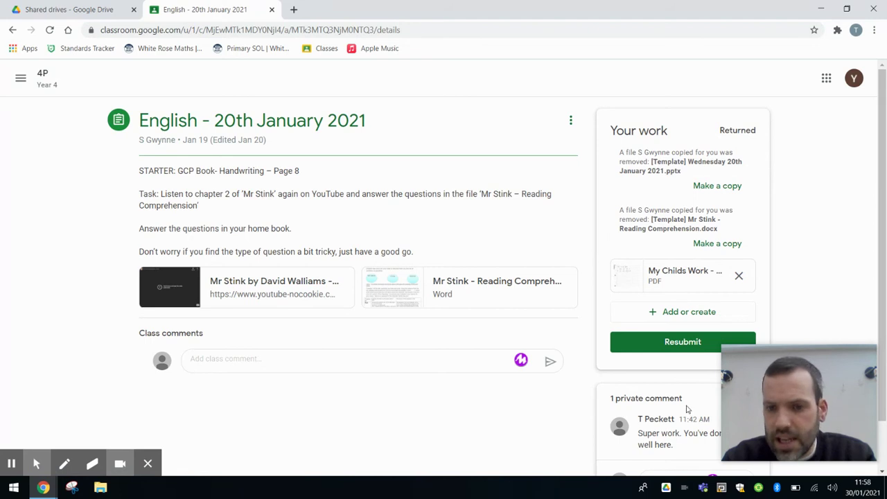
# Check the private comment area, then preview the attached My Childs Work - English.pdf and examine its highlighted mistakes
pyautogui.scroll(-1, 683, 419)
pyautogui.click(659, 424)
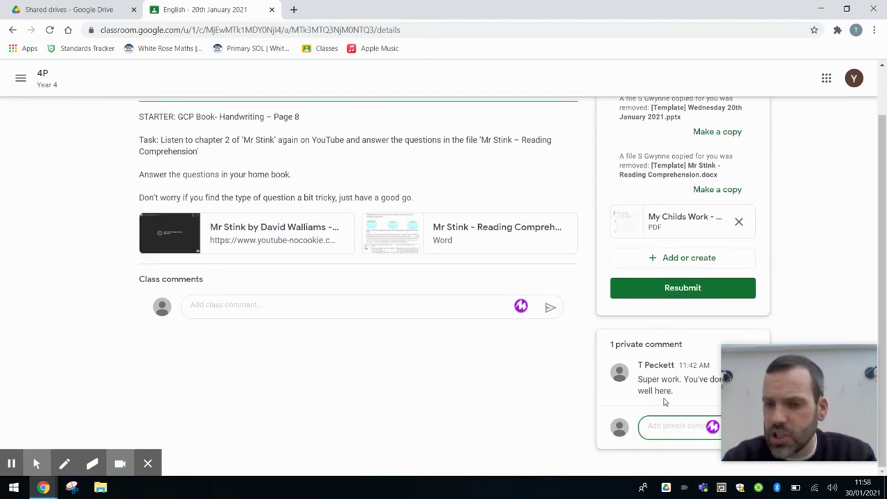
pyautogui.scroll(2, 675, 254)
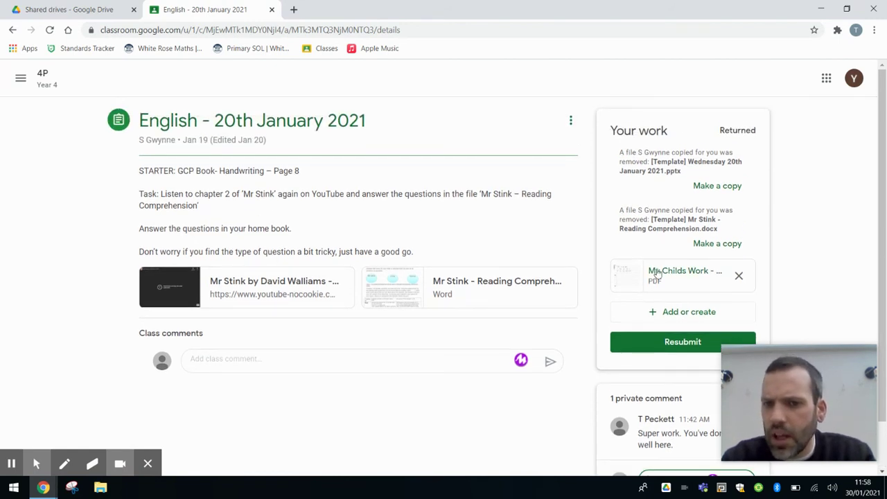
pyautogui.click(670, 274)
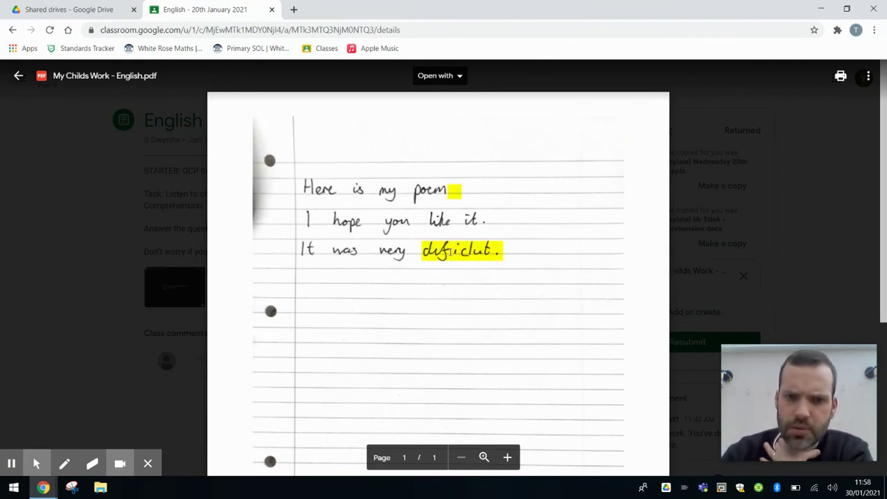
pyautogui.click(475, 249)
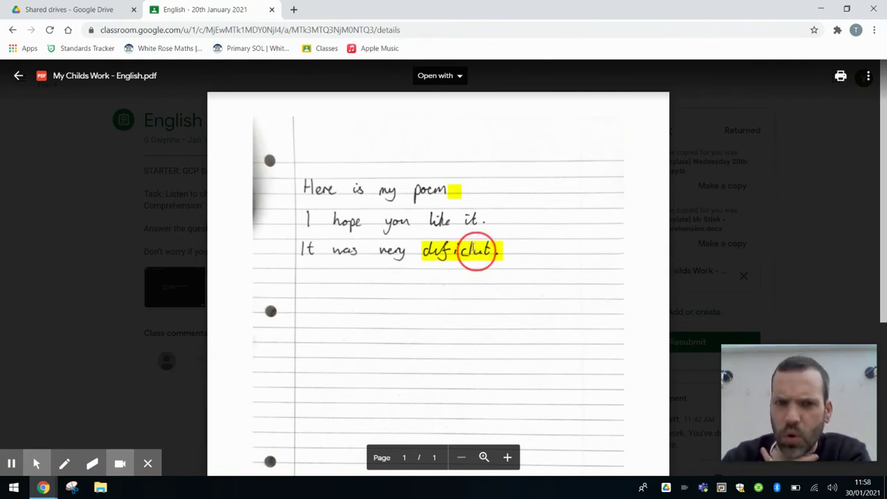
pyautogui.click(458, 193)
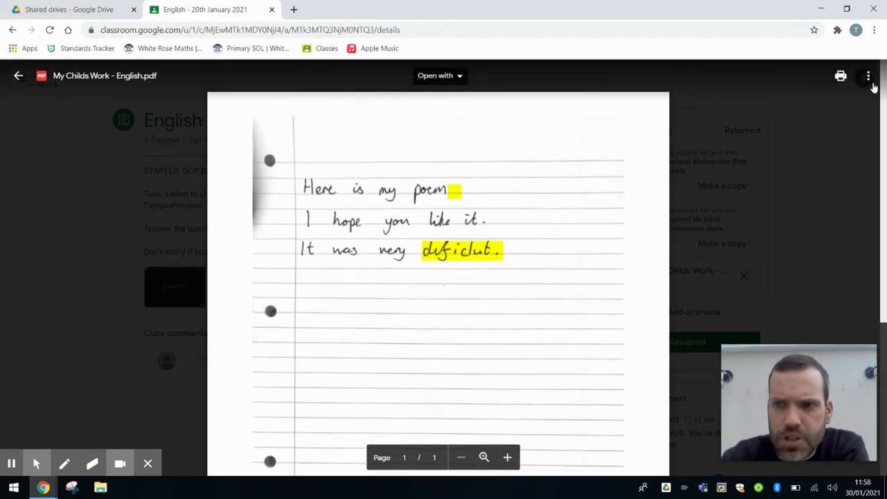
# Open the PDF in a new window, view the teacher's comment on each highlight, and return to the assignment details
pyautogui.click(869, 80)
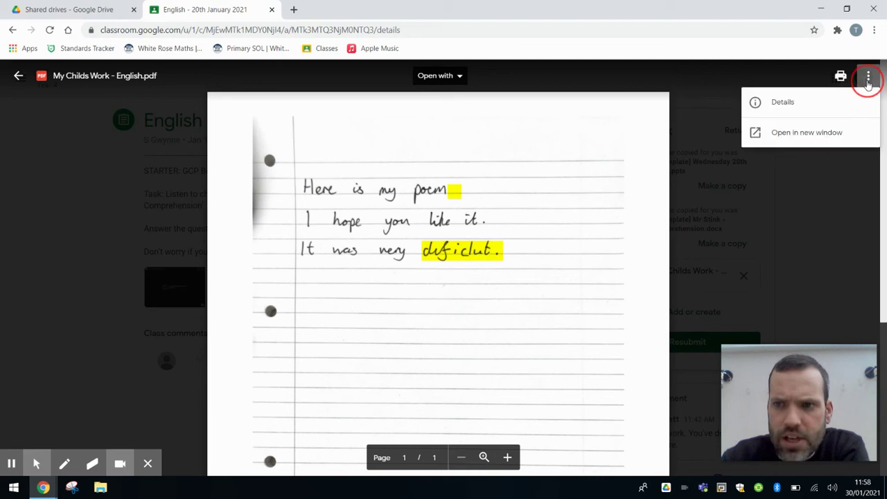
pyautogui.click(802, 138)
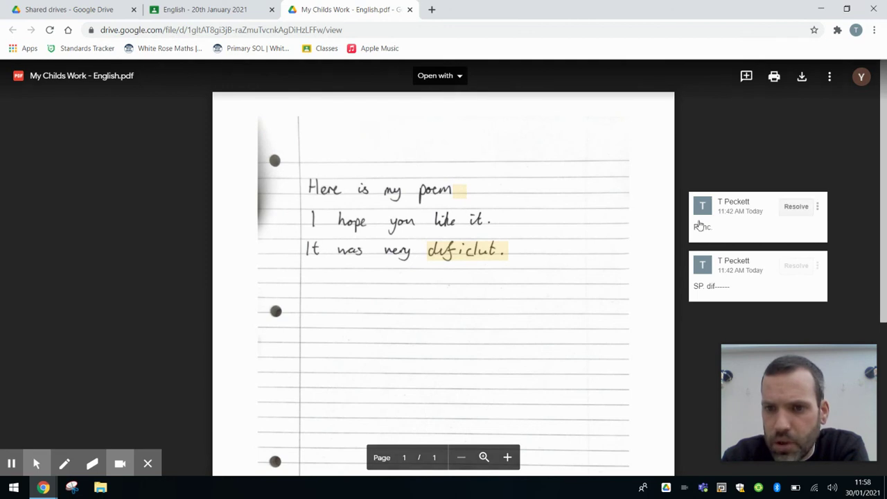
pyautogui.click(460, 191)
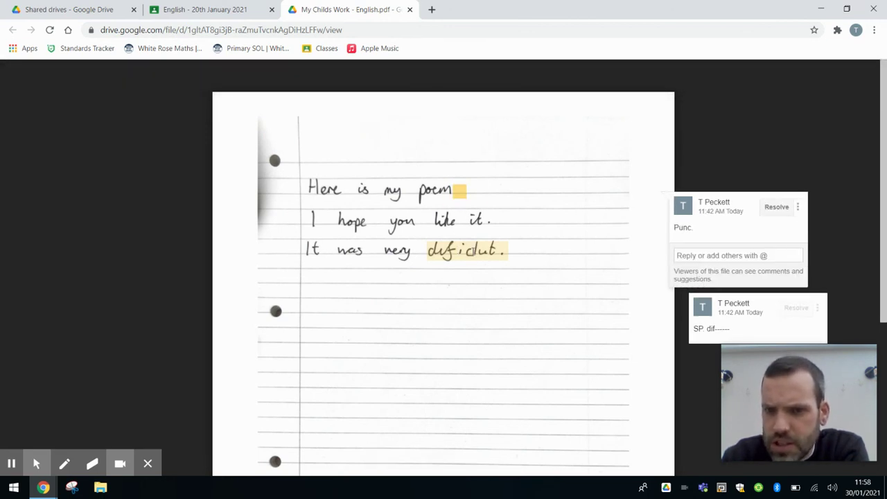
pyautogui.click(469, 251)
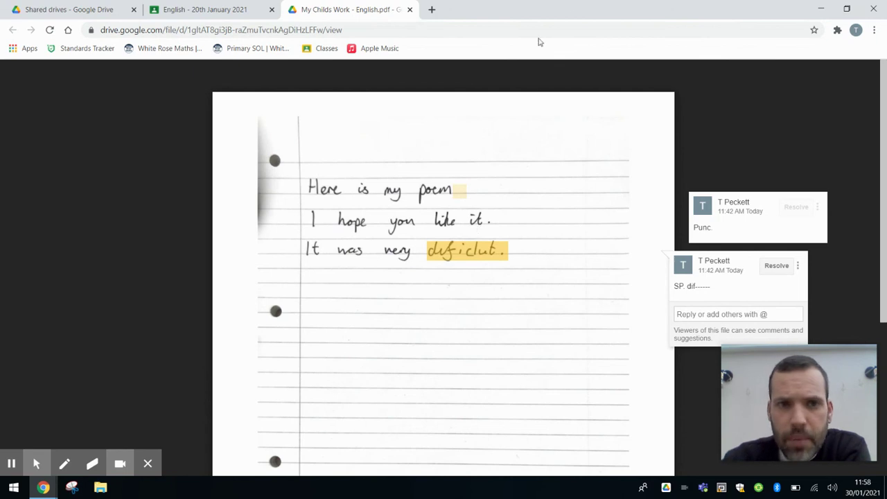
pyautogui.click(410, 10)
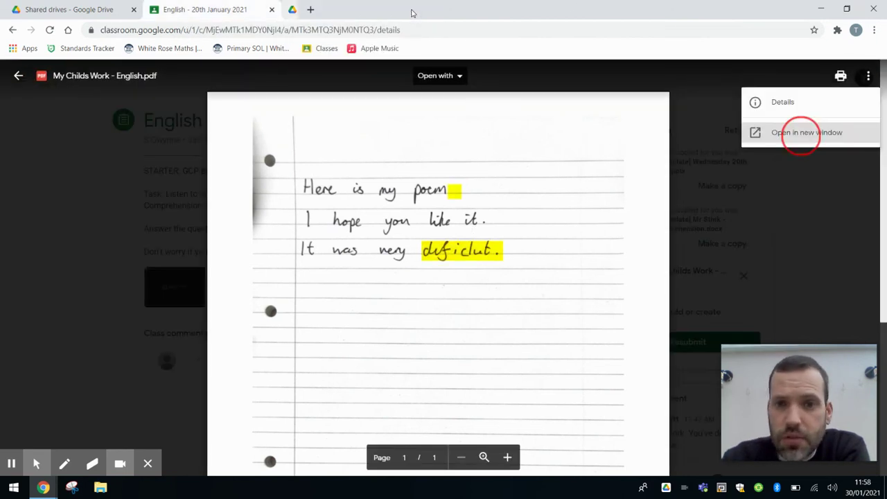
pyautogui.click(59, 151)
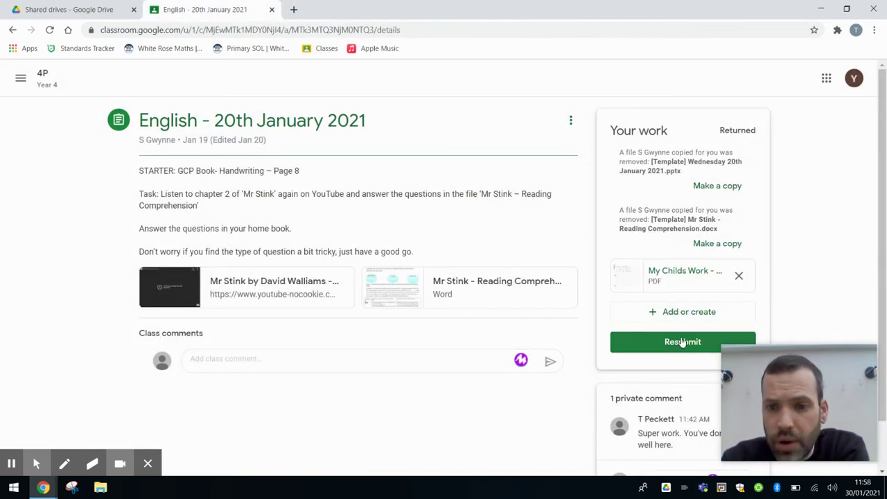